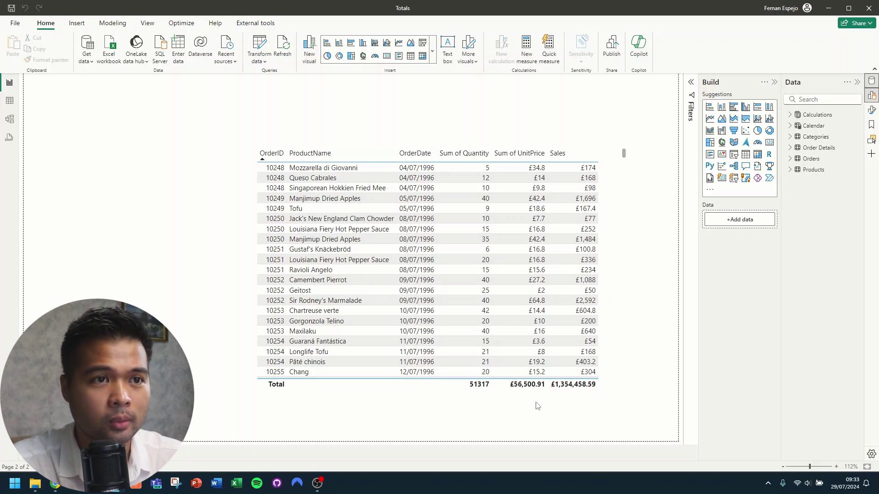
Step: Set the summarization of the UnitPrice column in the orders table to Don't summarize
{"action": "left_click", "coordinate": [628, 350]}
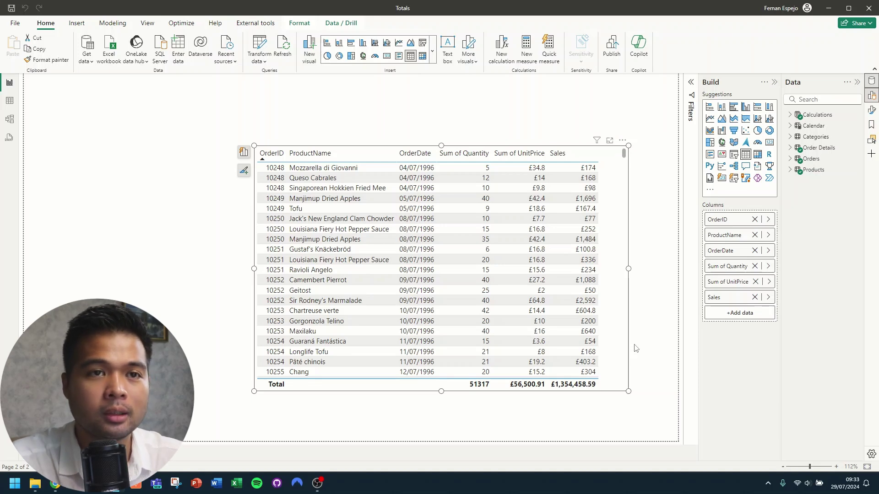
{"action": "left_click", "coordinate": [769, 282]}
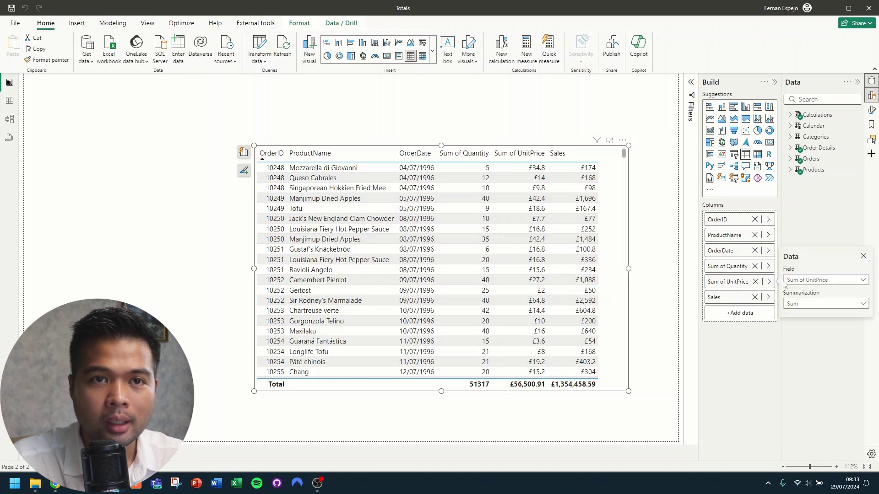
{"action": "left_click", "coordinate": [810, 305]}
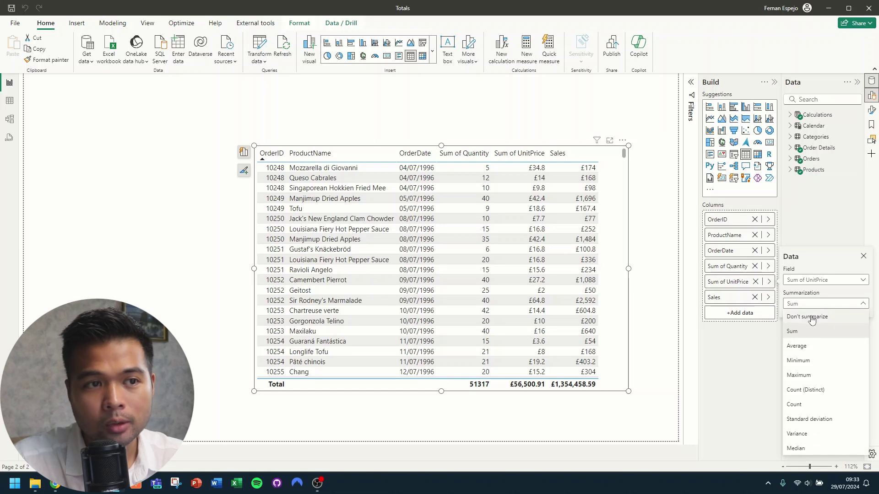
{"action": "left_click", "coordinate": [811, 317]}
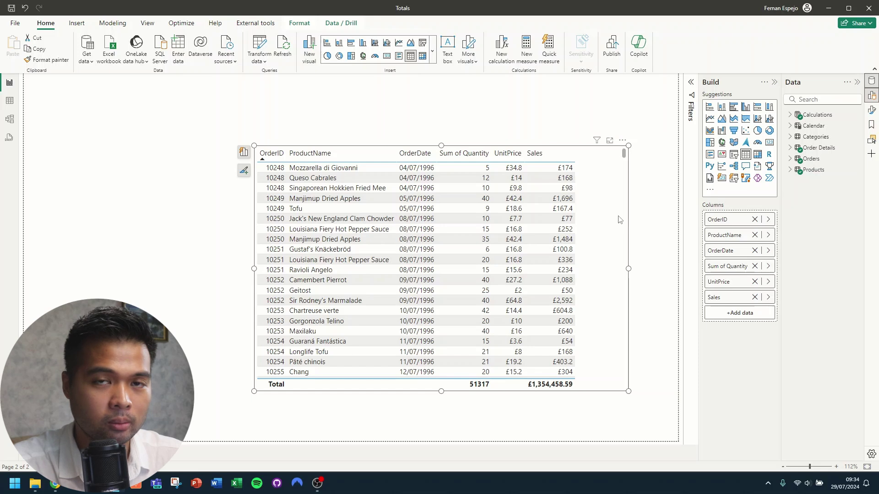
Step: Reposition the orders table on the report page
{"action": "left_click_drag", "start_coordinate": [611, 219], "coordinate": [646, 214]}
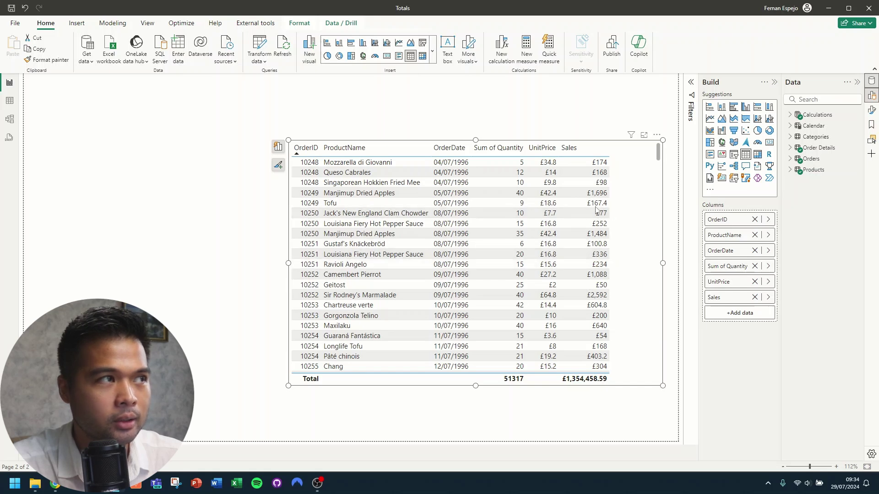
{"action": "left_click_drag", "start_coordinate": [597, 210], "coordinate": [333, 197]}
{"action": "key", "text": "ctrl+z"}
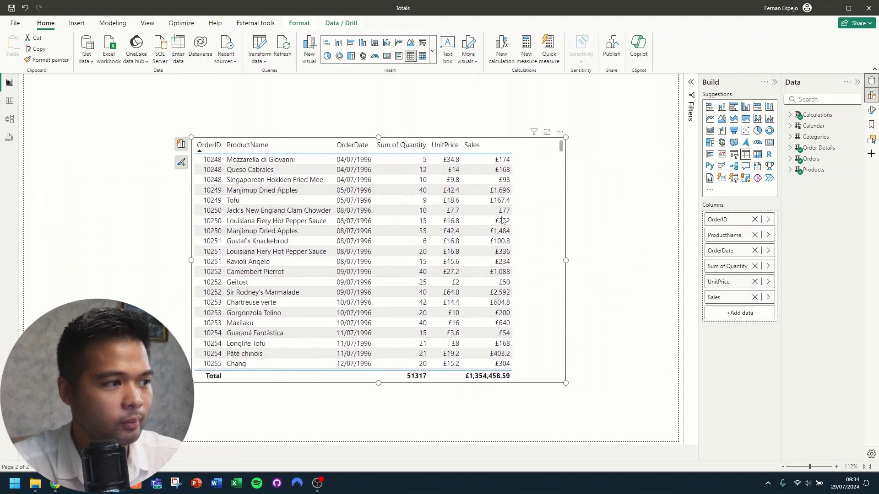
Step: Add a new report page and create a table visual from the CategoryName field of Categories
{"action": "left_click", "coordinate": [191, 452]}
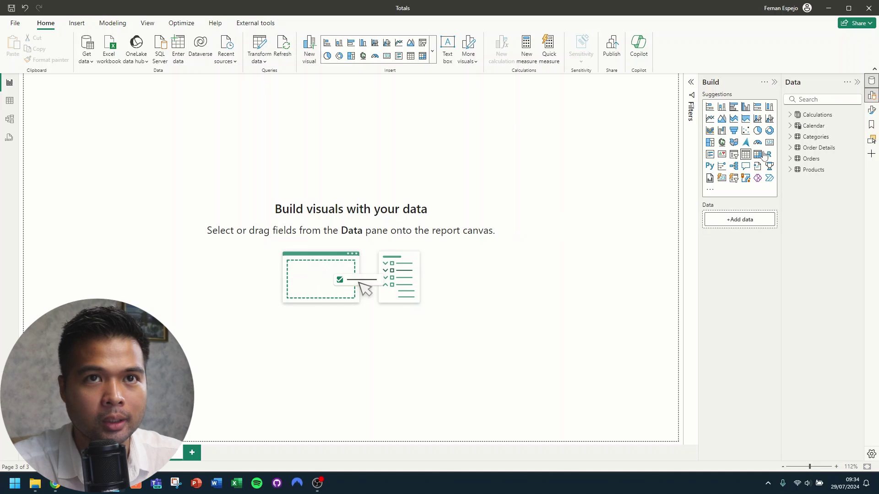
{"action": "left_click", "coordinate": [790, 137]}
{"action": "left_click_drag", "start_coordinate": [836, 159], "coordinate": [405, 221]}
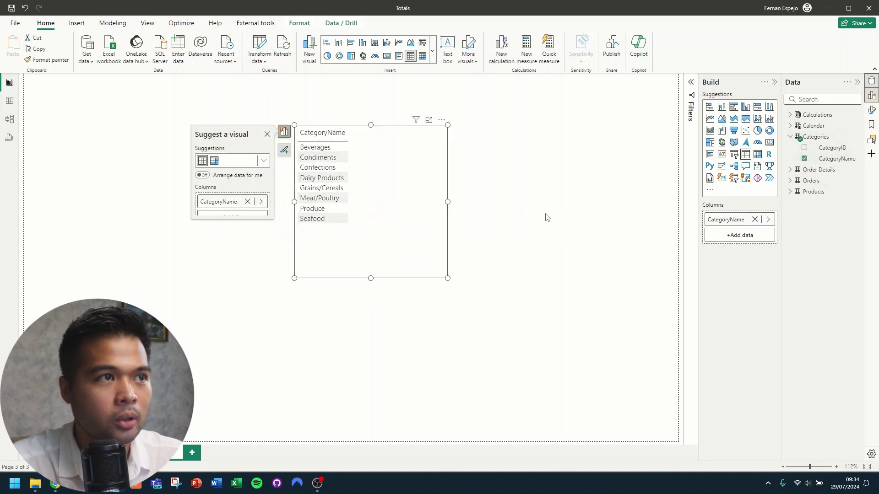
Step: Add the Quantity and UnitPrice fields from Order Details to the category table
{"action": "left_click", "coordinate": [790, 114]}
{"action": "left_click", "coordinate": [790, 115]}
{"action": "left_click", "coordinate": [790, 170]}
{"action": "left_click_drag", "start_coordinate": [830, 207], "coordinate": [458, 236]}
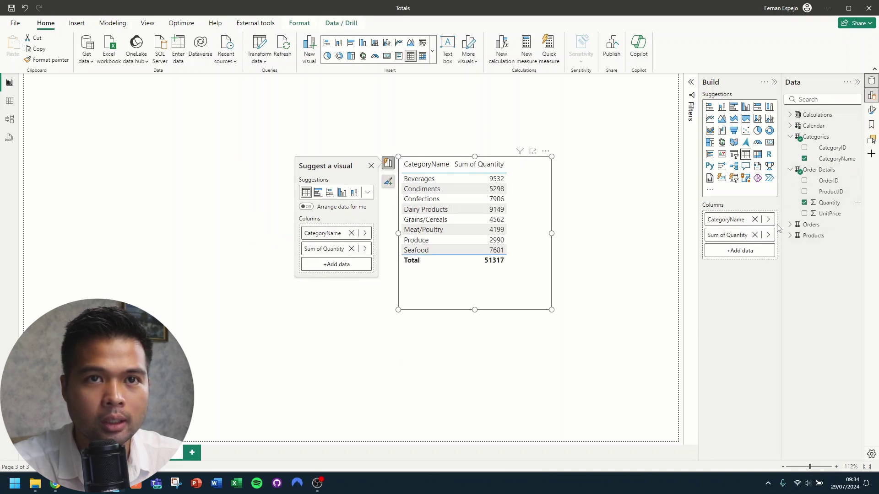
{"action": "left_click_drag", "start_coordinate": [827, 214], "coordinate": [531, 231]}
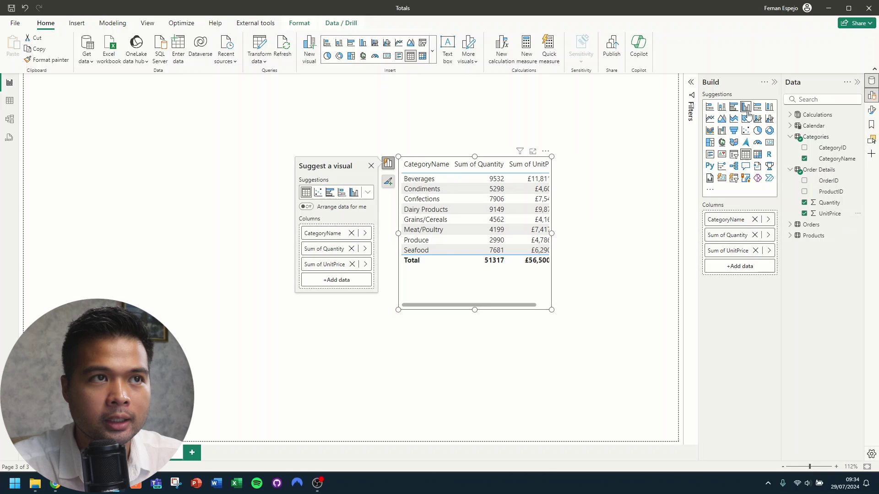
Step: Add the Sales measure from Calculations to the category table and widen the visual to fit all its columns
{"action": "left_click", "coordinate": [790, 115]}
{"action": "left_click_drag", "start_coordinate": [824, 125], "coordinate": [501, 265]}
{"action": "left_click_drag", "start_coordinate": [398, 233], "coordinate": [323, 240]}
{"action": "left_click_drag", "start_coordinate": [506, 290], "coordinate": [597, 296]}
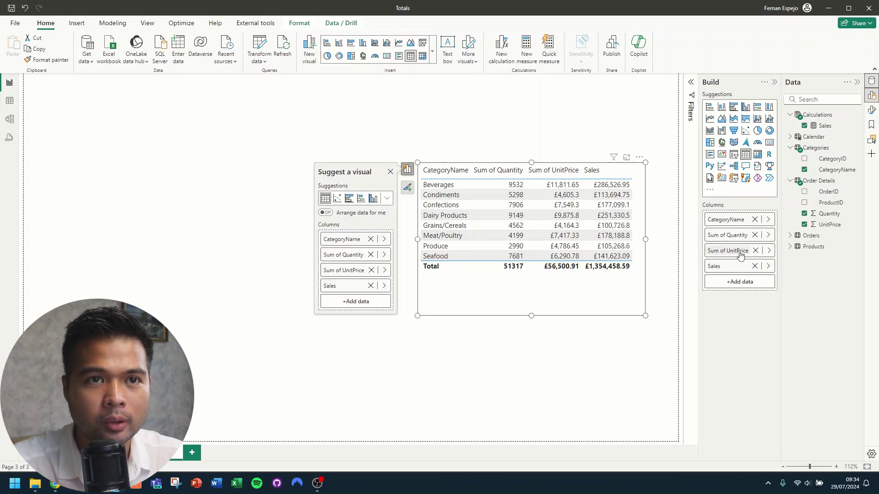
Step: Set the summarization of the UnitPrice column in the category table to Don't summarize
{"action": "left_click", "coordinate": [770, 252]}
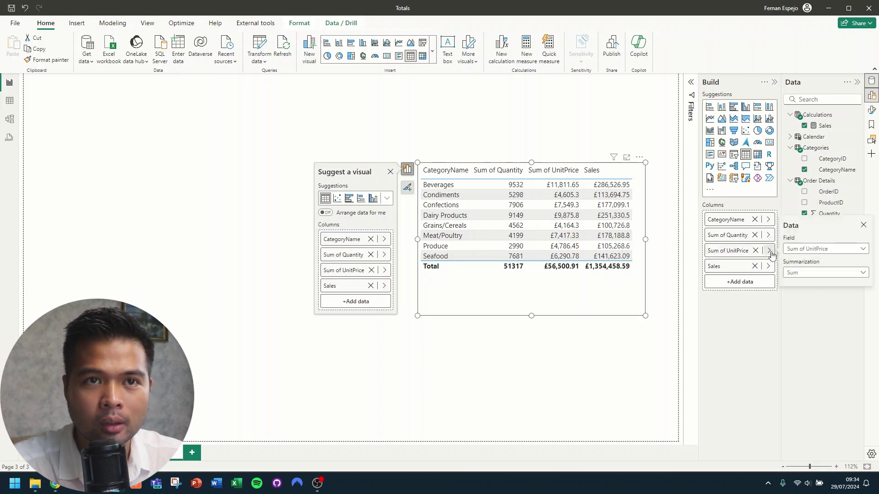
{"action": "left_click", "coordinate": [818, 275]}
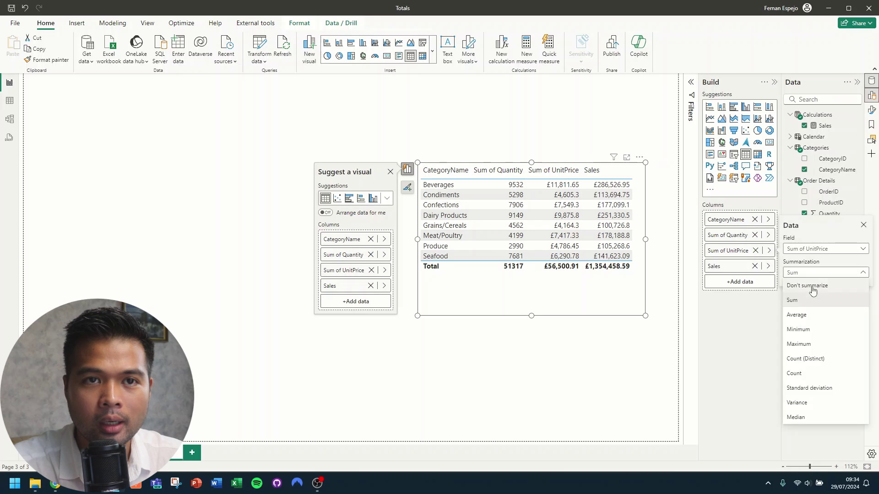
{"action": "left_click", "coordinate": [813, 291]}
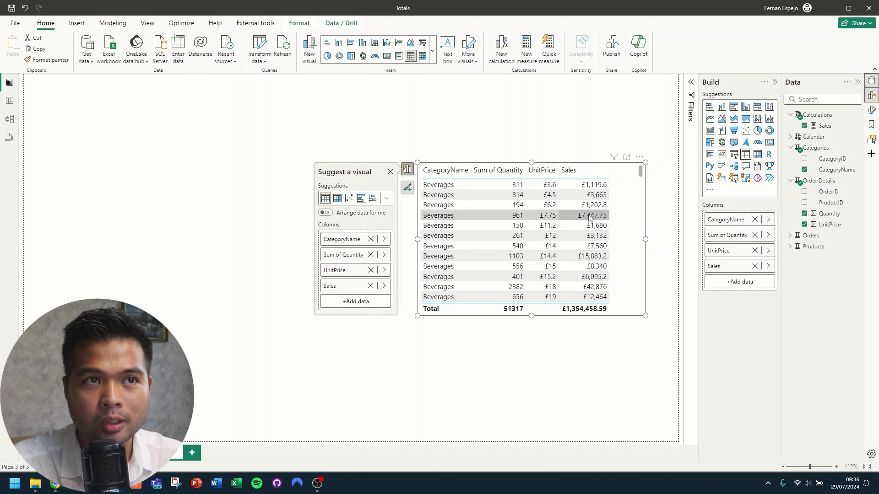
{"action": "left_click", "coordinate": [768, 266]}
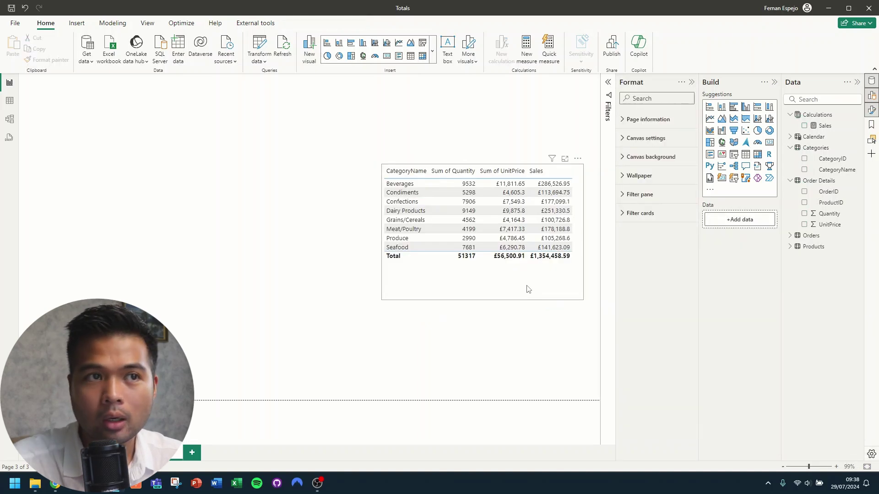
Step: Open the category table's specific column formatting and choose Sum of UnitPrice as the series
{"action": "left_click", "coordinate": [529, 289]}
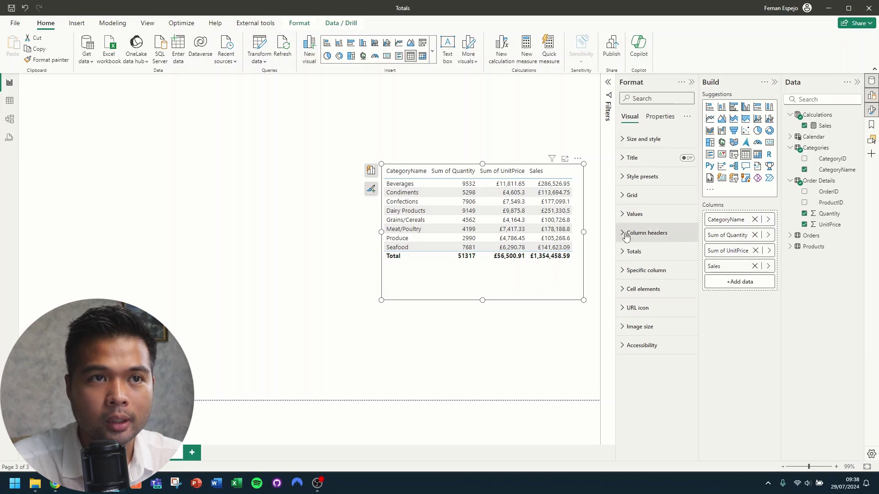
{"action": "left_click", "coordinate": [642, 271]}
{"action": "scroll", "coordinate": [647, 260], "scroll_direction": "down", "scroll_amount": 3}
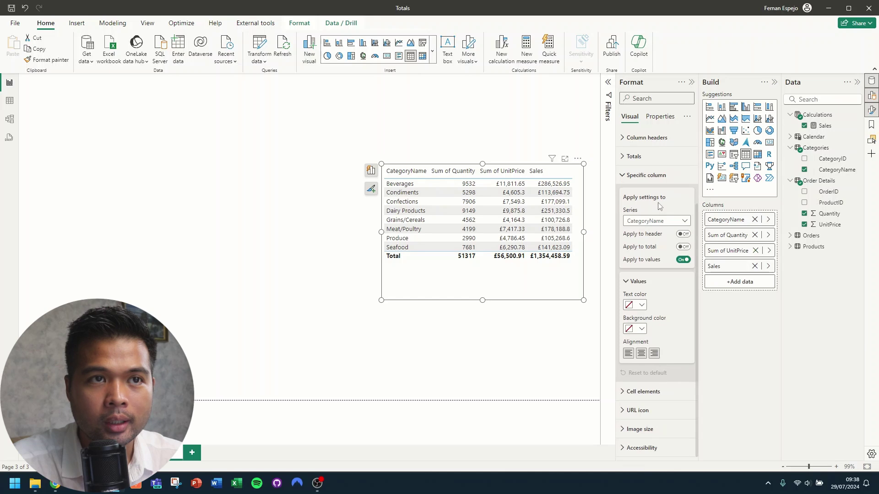
{"action": "left_click", "coordinate": [643, 223]}
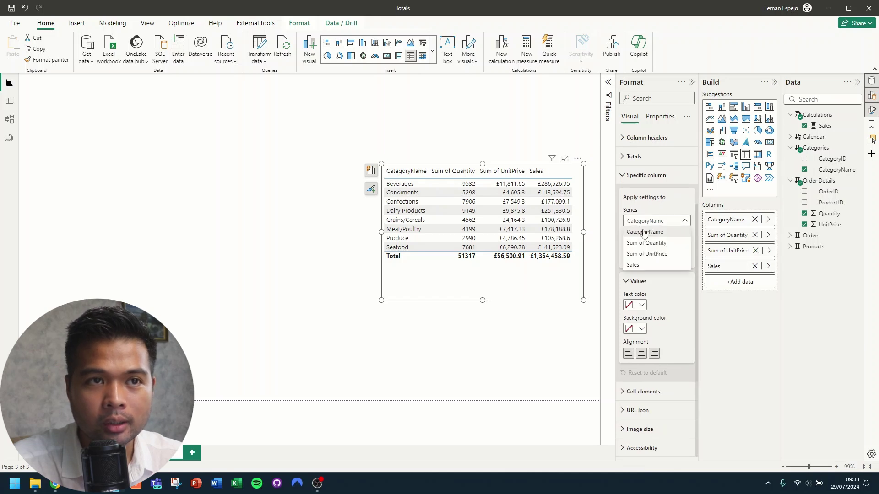
{"action": "left_click", "coordinate": [649, 255]}
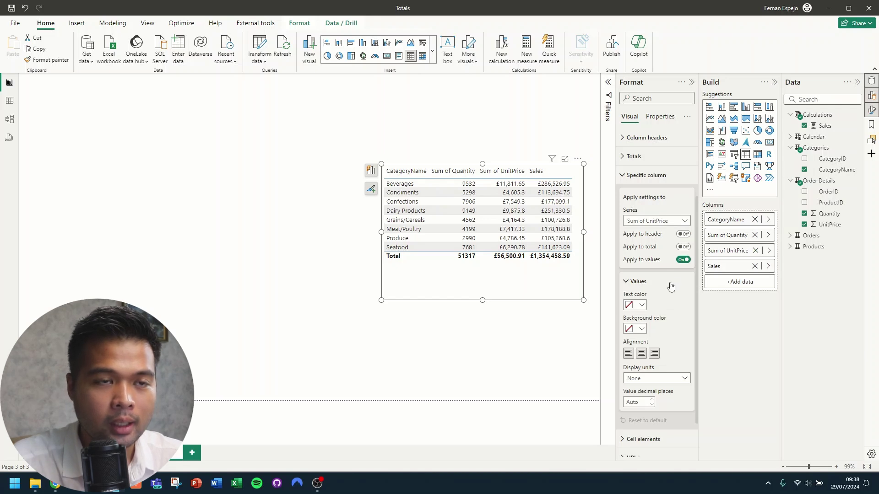
{"action": "scroll", "coordinate": [672, 284], "scroll_direction": "down", "scroll_amount": 1}
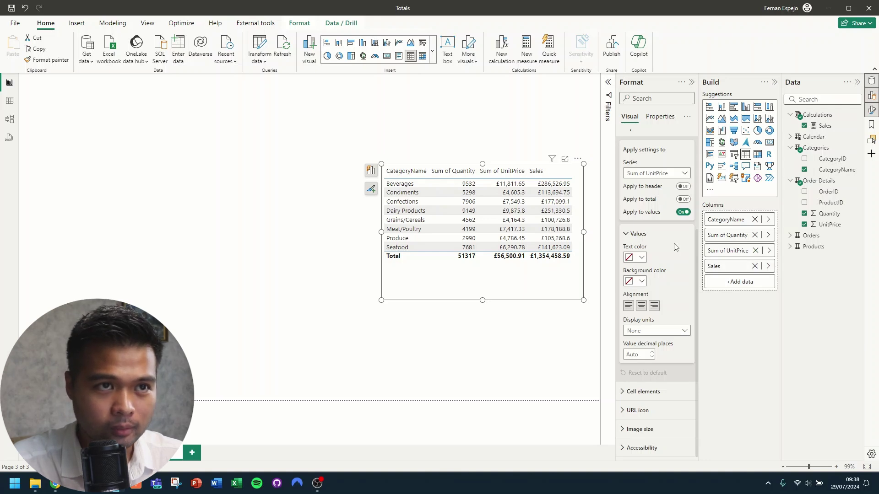
Step: Set the Sum of UnitPrice text color to white, applying it to the total and not to the values
{"action": "left_click", "coordinate": [643, 260]}
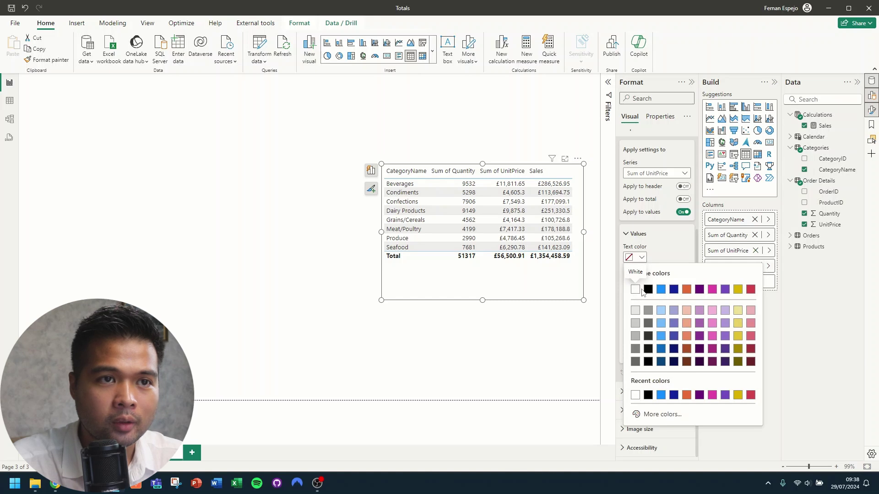
{"action": "left_click", "coordinate": [637, 291]}
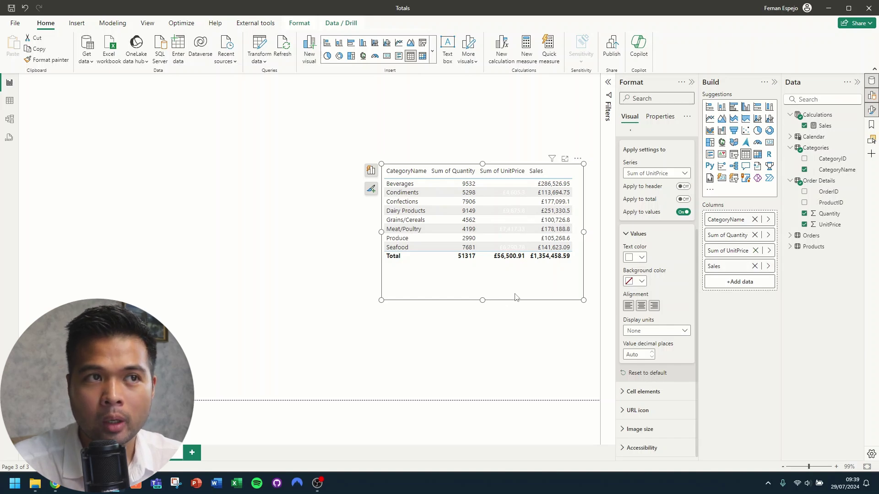
{"action": "left_click", "coordinate": [683, 199]}
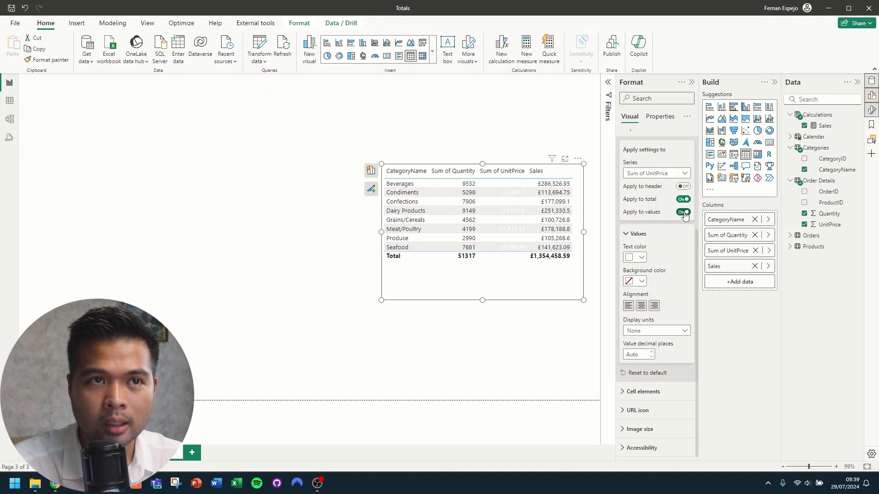
{"action": "left_click", "coordinate": [684, 212]}
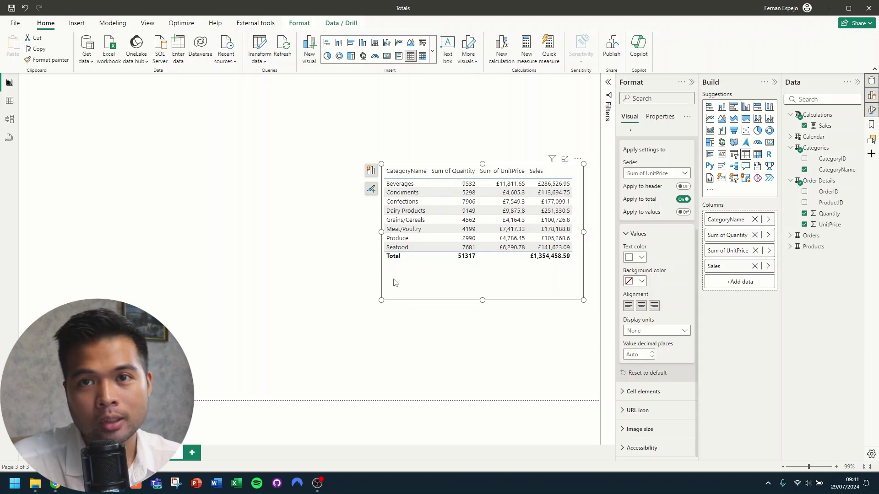
Step: Widen the category table and start a new measure named Unit Price in the Calculations table
{"action": "left_click_drag", "start_coordinate": [380, 232], "coordinate": [323, 238]}
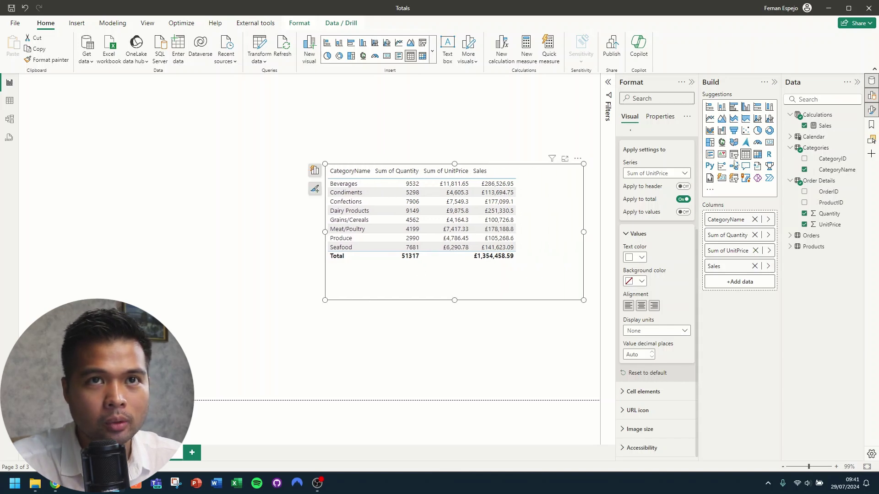
{"action": "right_click", "coordinate": [819, 117]}
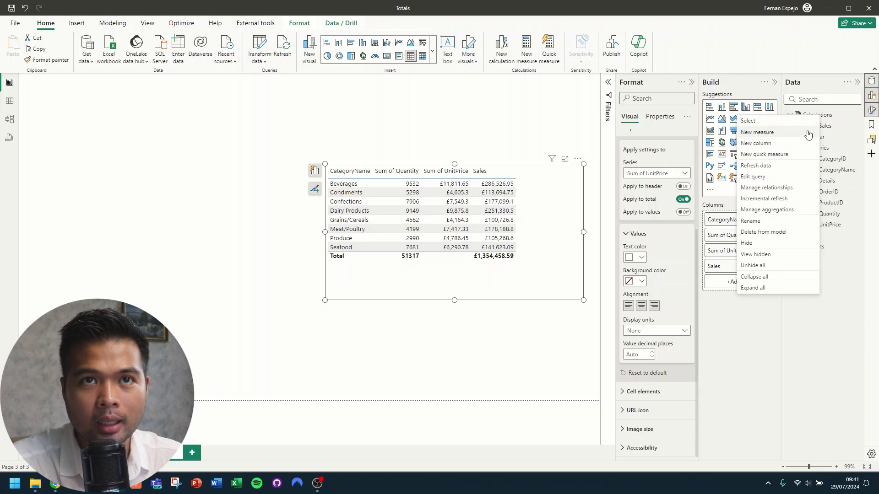
{"action": "left_click", "coordinate": [757, 132]}
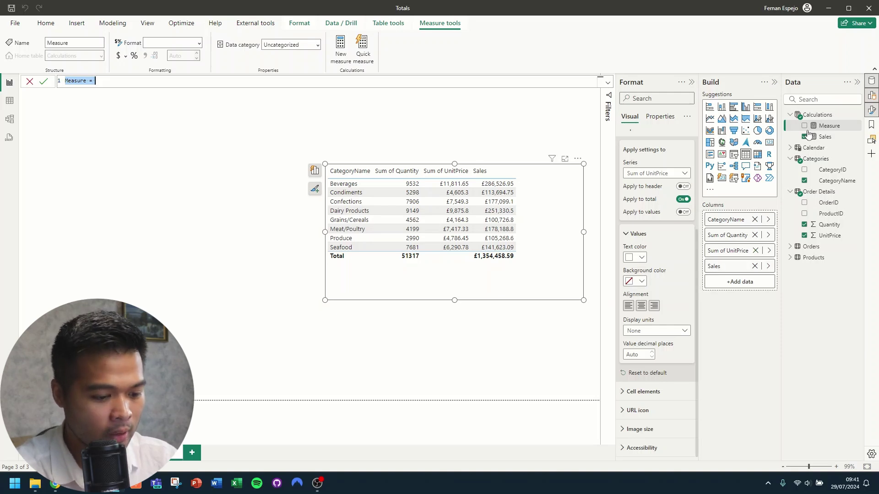
{"action": "type", "text": "nit Price ="}
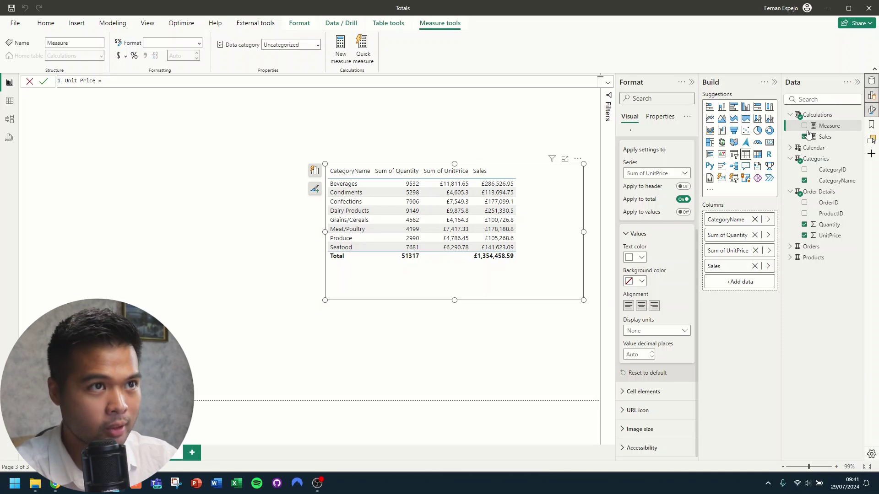
Step: Define the Unit Price measure as HASONEVALUE(Categories[CategoryName]) and commit the formula
{"action": "type", "text": " HAS"}
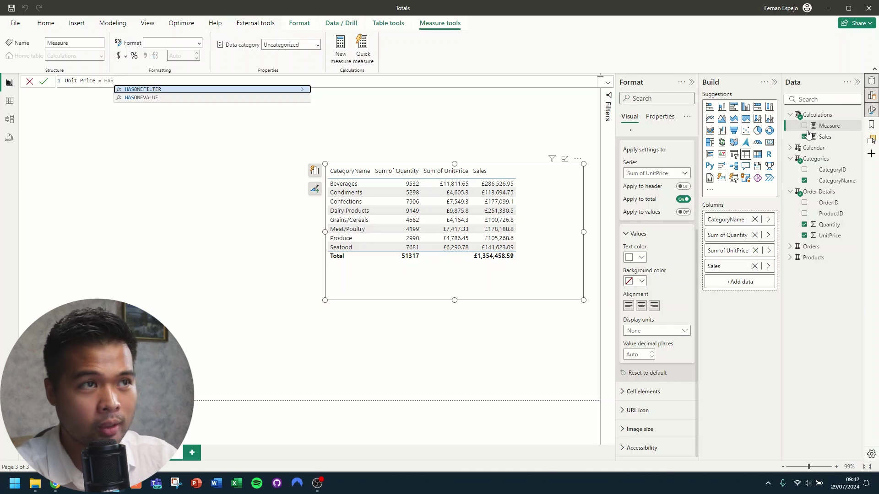
{"action": "key", "text": "Down"}
{"action": "key", "text": "Tab"}
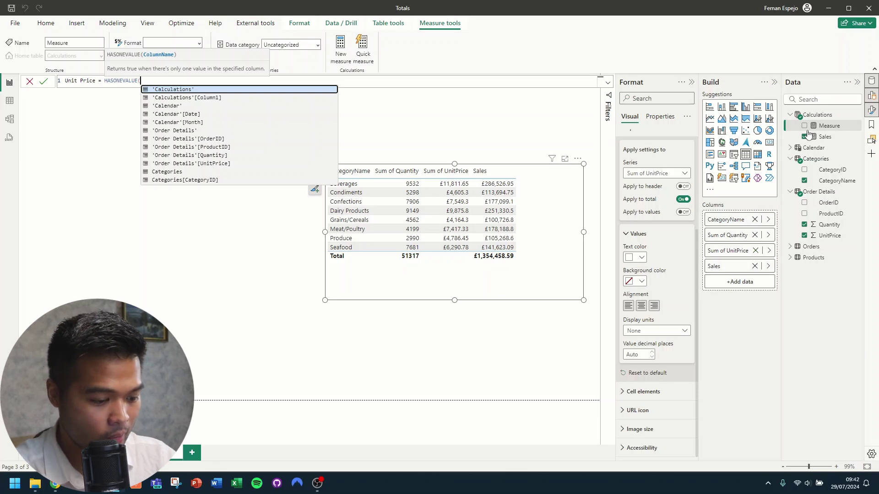
{"action": "type", "text": "Cate"}
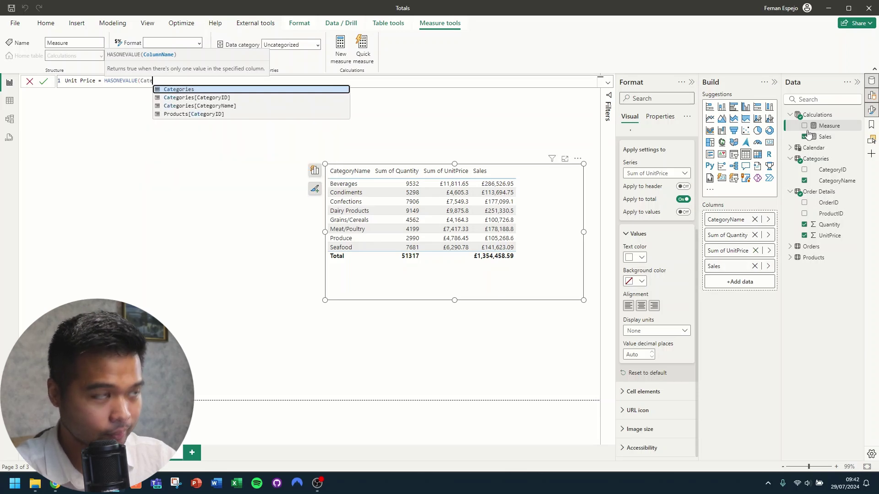
{"action": "key", "text": "Down"}
{"action": "key", "text": "Down"}
{"action": "key", "text": "Tab"}
{"action": "type", "text": ")"}
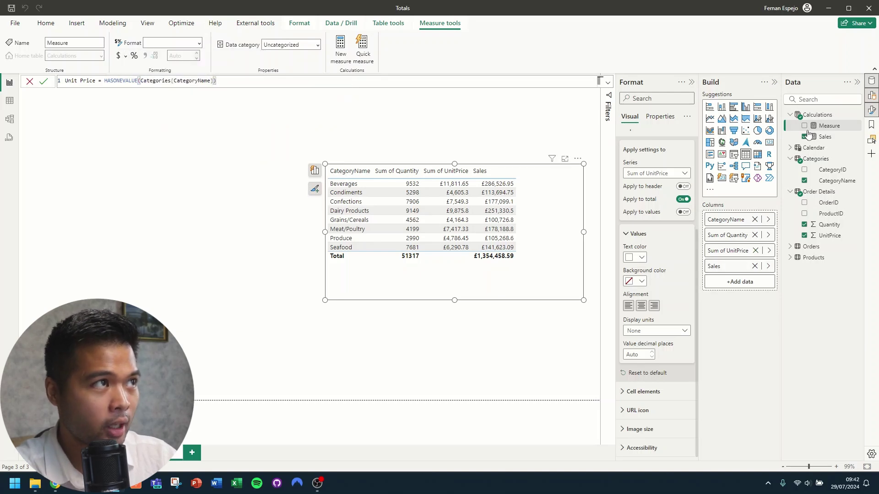
{"action": "key", "text": "Return"}
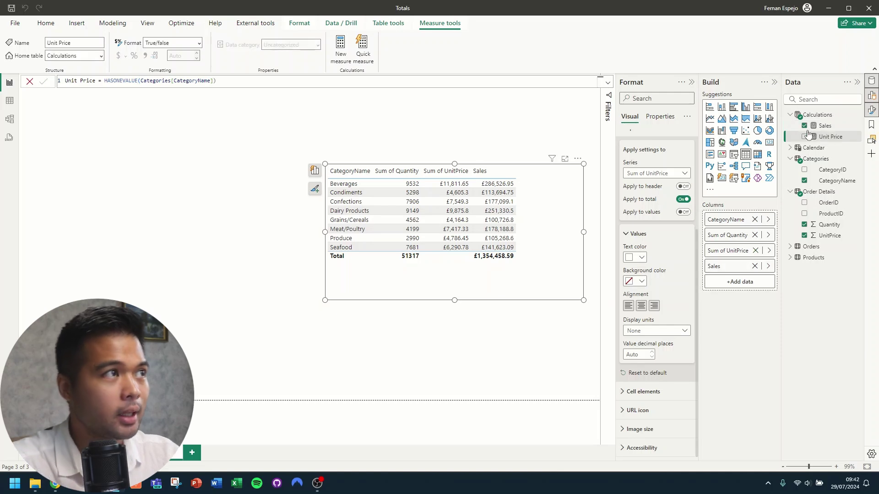
Step: Add the Unit Price measure to the category table and reopen its formula
{"action": "left_click_drag", "start_coordinate": [824, 136], "coordinate": [561, 227]}
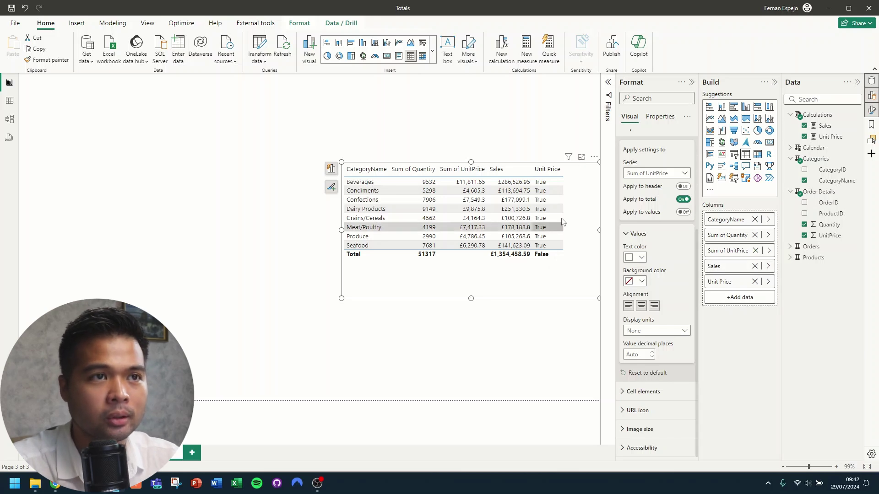
{"action": "left_click", "coordinate": [826, 137]}
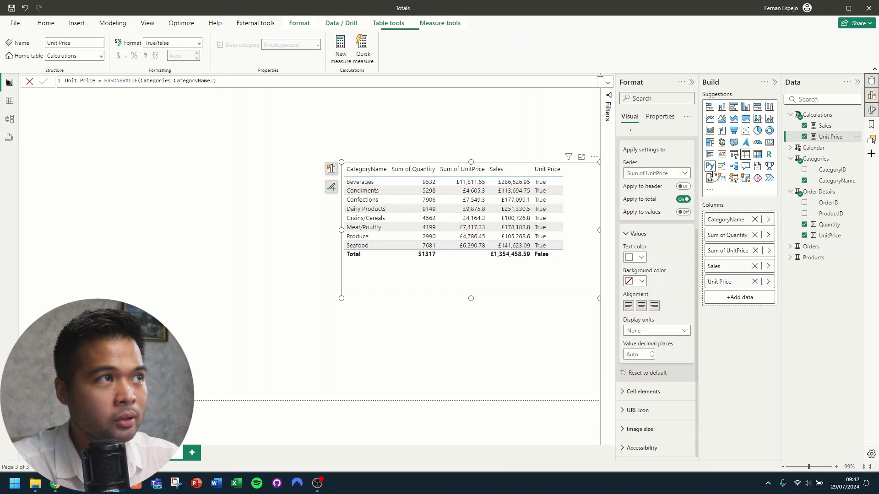
Step: Wrap the HASONEVALUE condition of the Unit Price measure in an IF function, placing the condition on its own line
{"action": "double_click", "coordinate": [106, 80]}
{"action": "type", "text": "IF("}
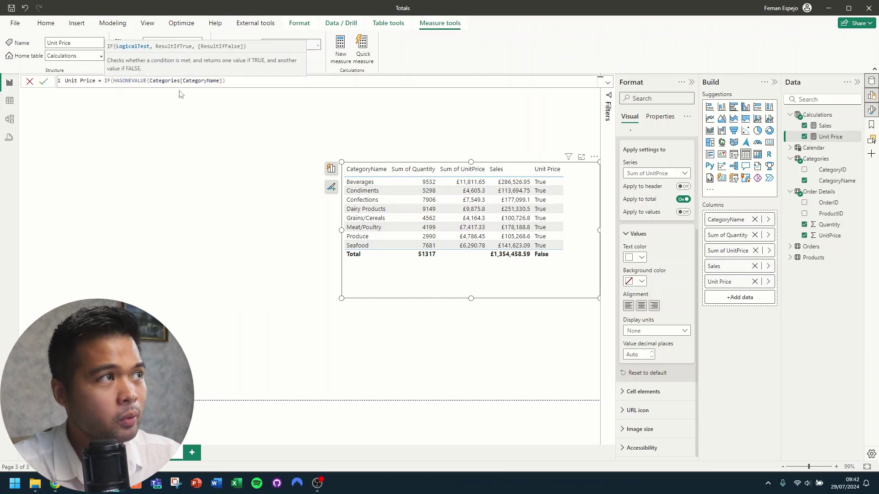
{"action": "key", "text": "shift+Return"}
{"action": "left_click", "coordinate": [206, 90]}
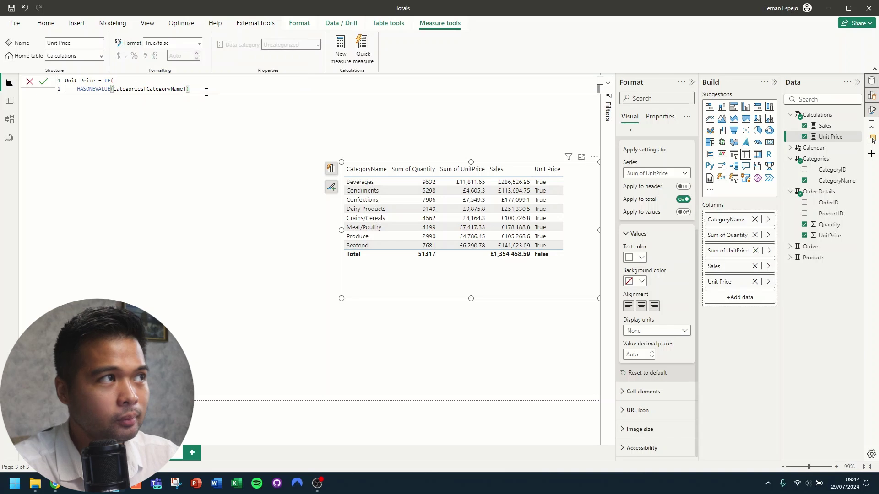
{"action": "key", "text": "shift+Return"}
{"action": "type", "text": ","}
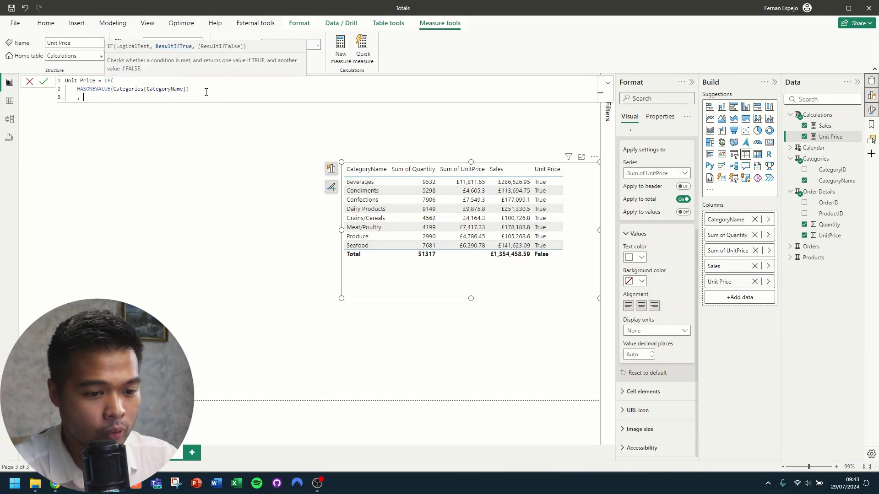
Step: Complete the IF with SUM('Order Details'[UnitPrice]) as the result if true and commit the Unit Price formula
{"action": "type", "text": " SUM(Or"}
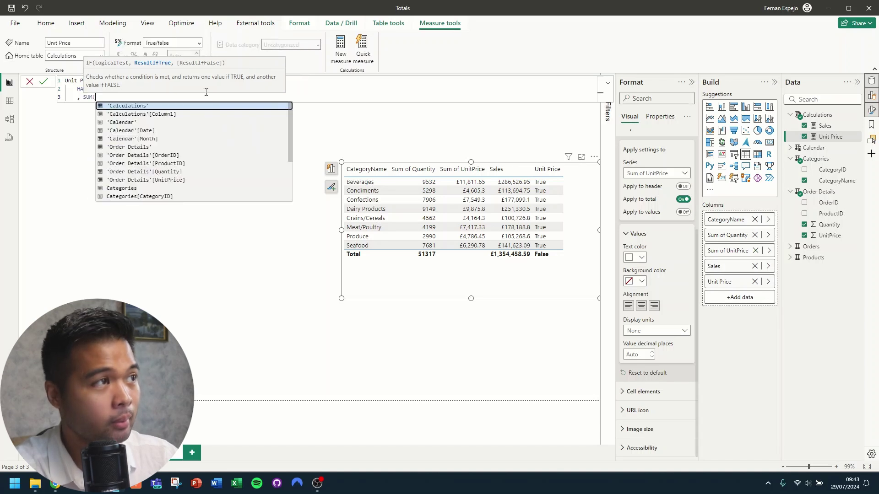
{"action": "key", "text": "Down"}
{"action": "key", "text": "Down"}
{"action": "key", "text": "Down"}
{"action": "key", "text": "Tab"}
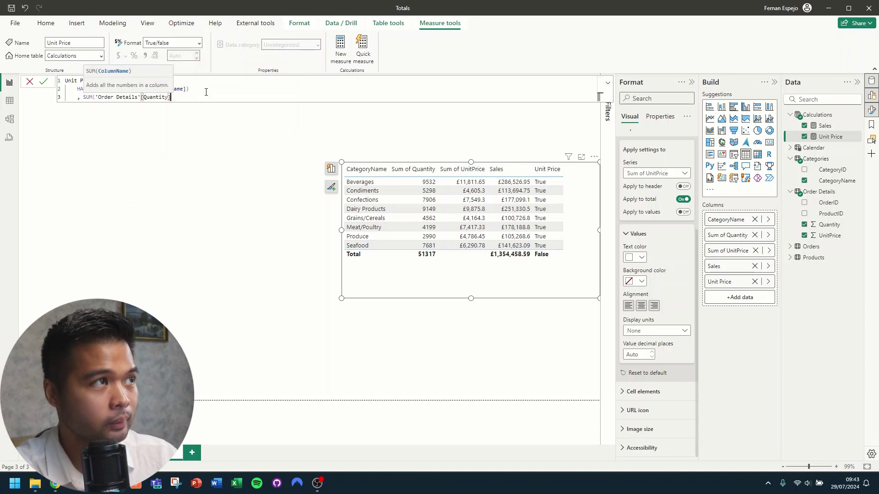
{"action": "key", "text": "BackSpace"}
{"action": "key", "text": "BackSpace"}
{"action": "key", "text": "BackSpace"}
{"action": "key", "text": "BackSpace"}
{"action": "key", "text": "BackSpace"}
{"action": "key", "text": "BackSpace"}
{"action": "key", "text": "BackSpace"}
{"action": "key", "text": "BackSpace"}
{"action": "key", "text": "BackSpace"}
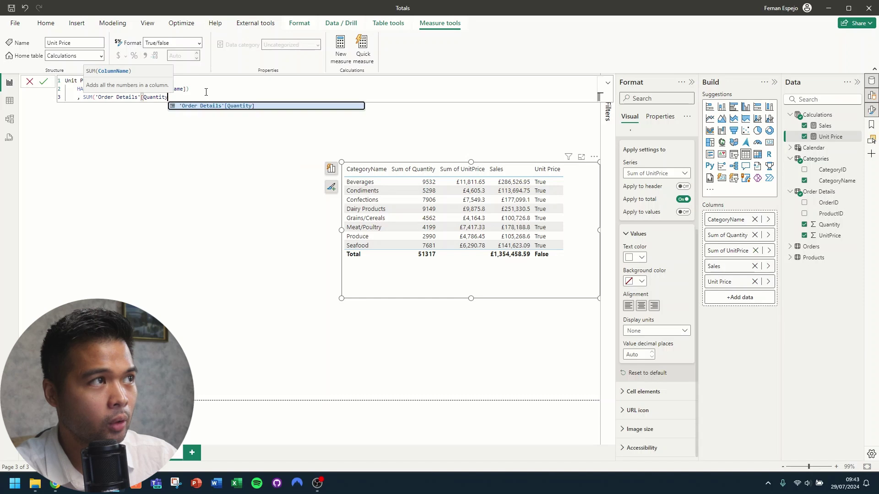
{"action": "type", "text": "unit"}
{"action": "key", "text": "Tab"}
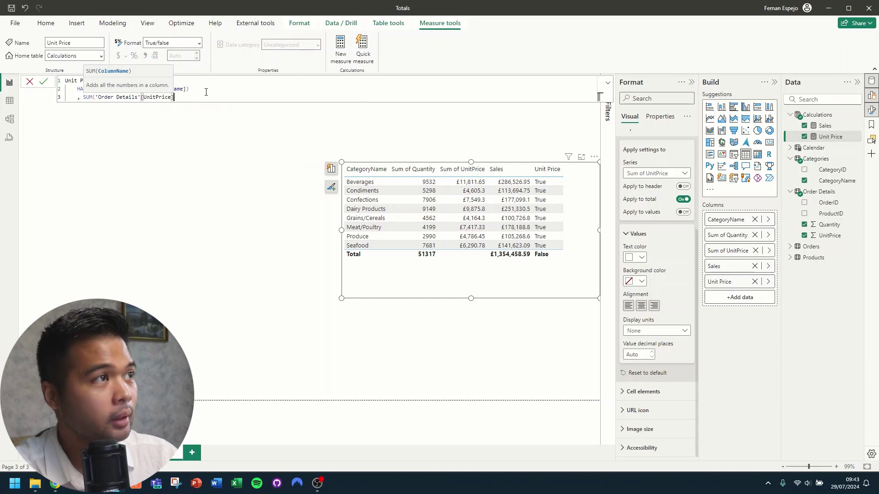
{"action": "type", "text": "))"}
{"action": "key", "text": "Return"}
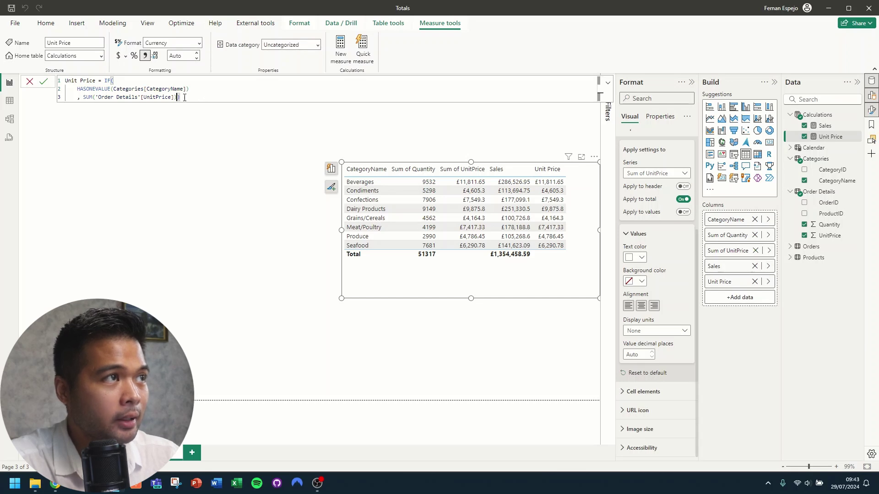
Step: Move the closing parenthesis of the IF in the Unit Price formula onto its own line and commit
{"action": "key", "text": "Left"}
{"action": "key", "text": "shift+Return"}
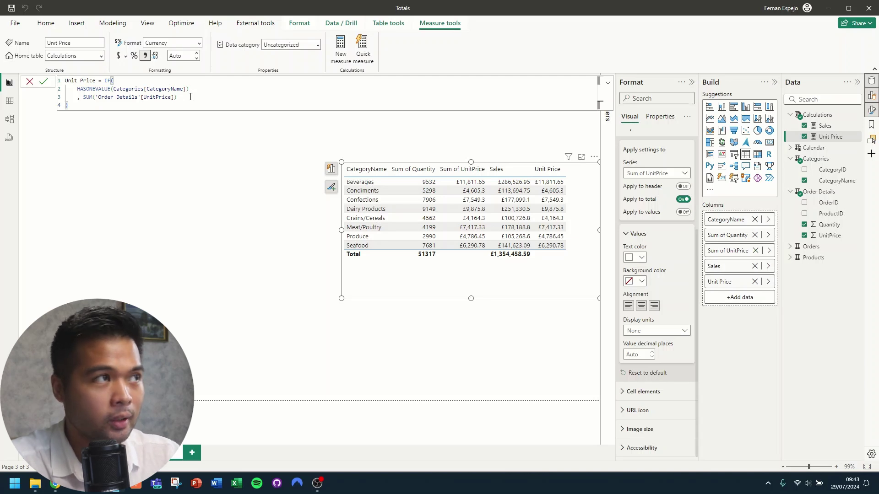
{"action": "left_click", "coordinate": [190, 97]}
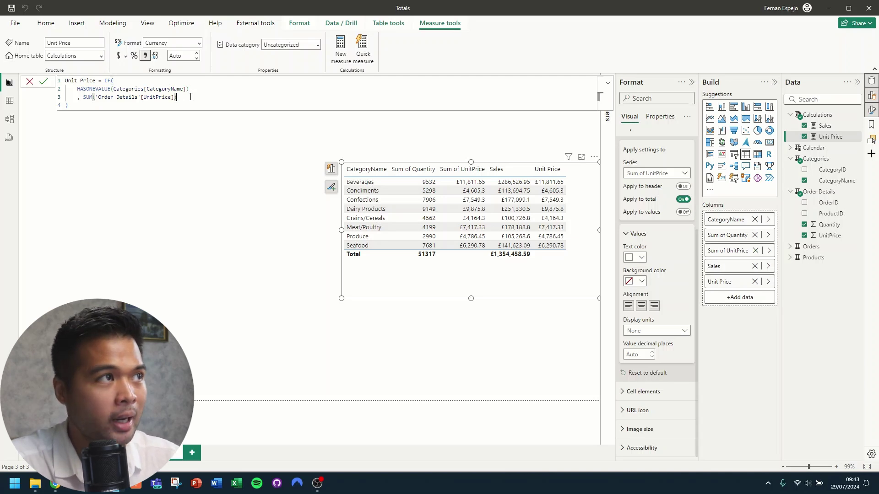
{"action": "key", "text": "Return"}
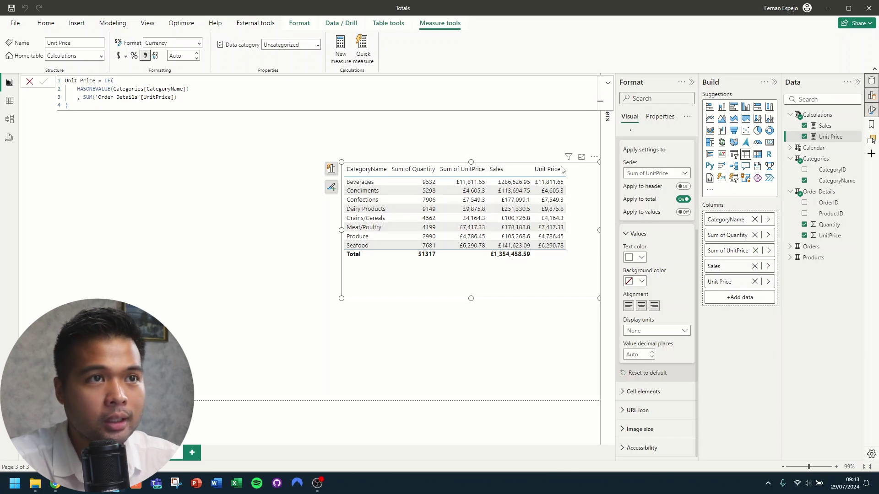
Step: Narrow the category table slightly and replace HASONEVALUE with ISFILTERED in the Unit Price measure, committing the formula
{"action": "left_click_drag", "start_coordinate": [342, 230], "coordinate": [363, 230]}
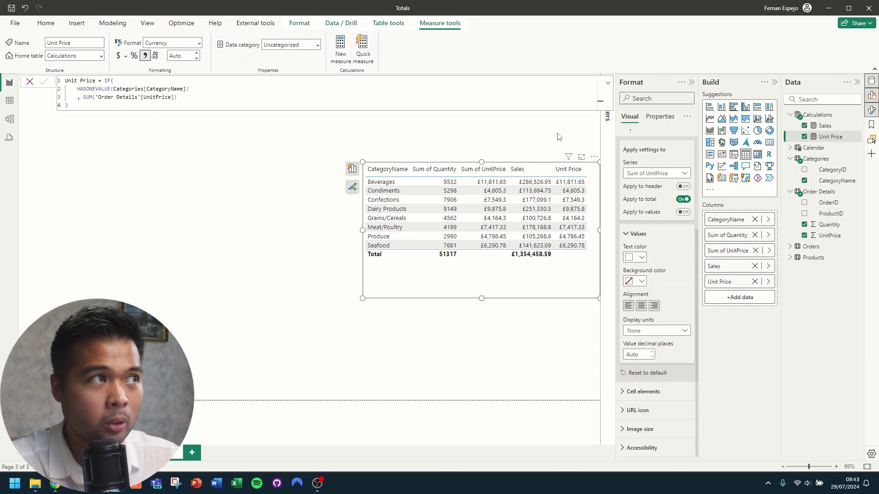
{"action": "double_click", "coordinate": [106, 88]}
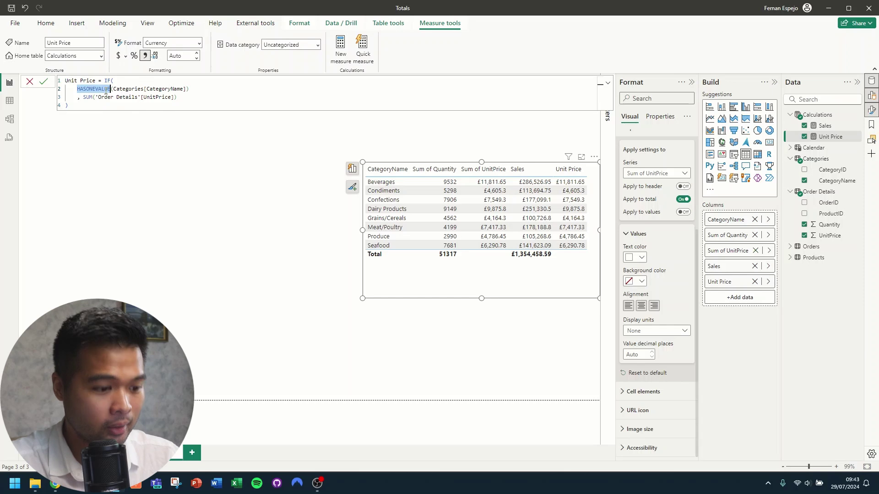
{"action": "type", "text": "ISFILTERED"}
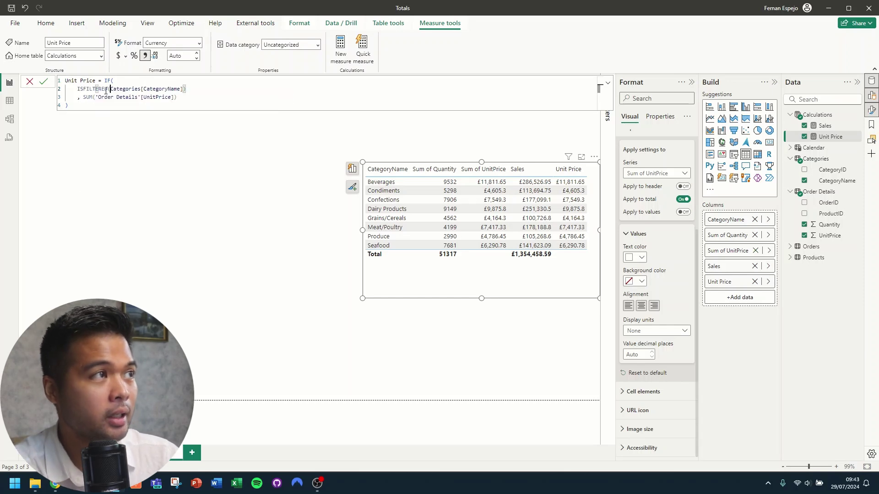
{"action": "key", "text": "Return"}
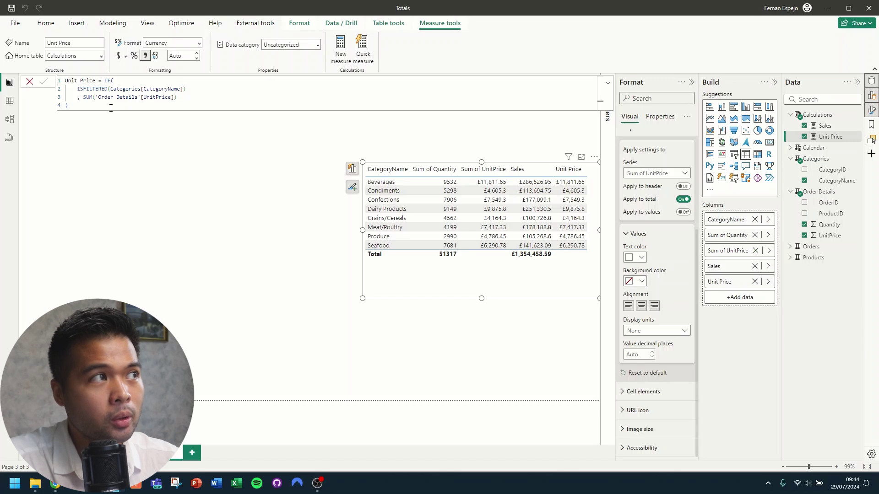
Step: Add "All" on a new line as the IF's result if false in the Unit Price measure and commit the formula
{"action": "left_click", "coordinate": [200, 97]}
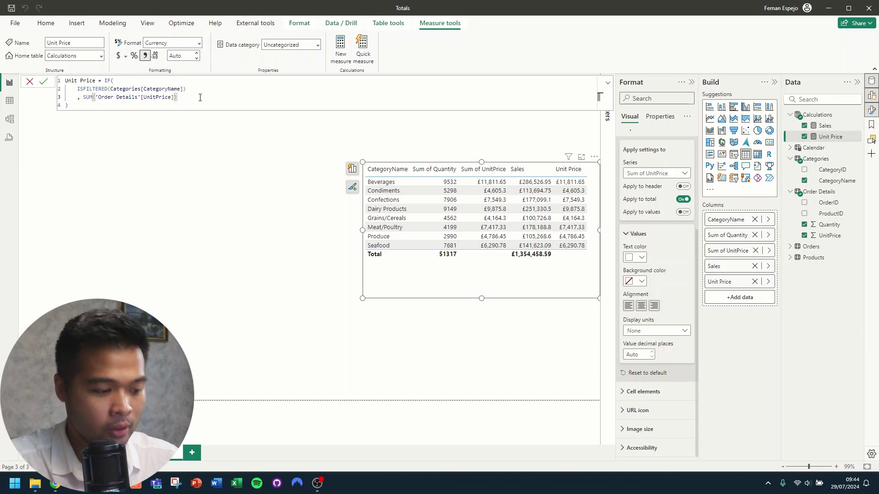
{"action": "key", "text": "Return"}
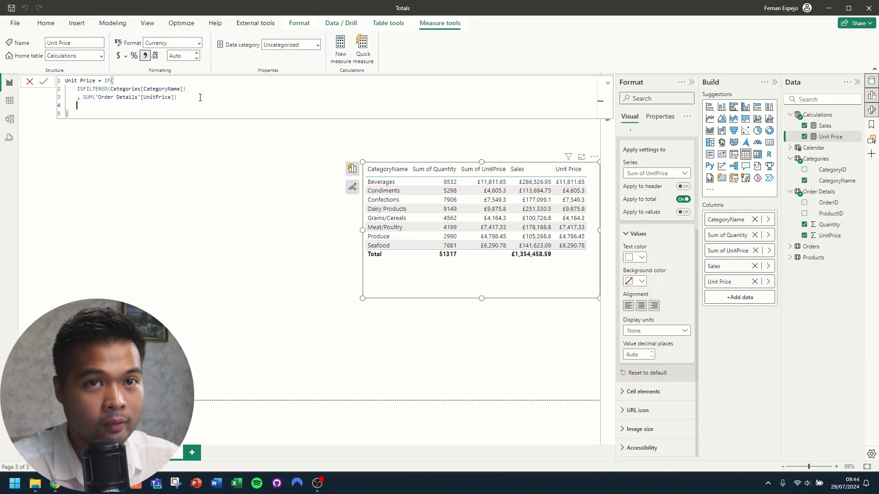
{"action": "type", "text": ","}
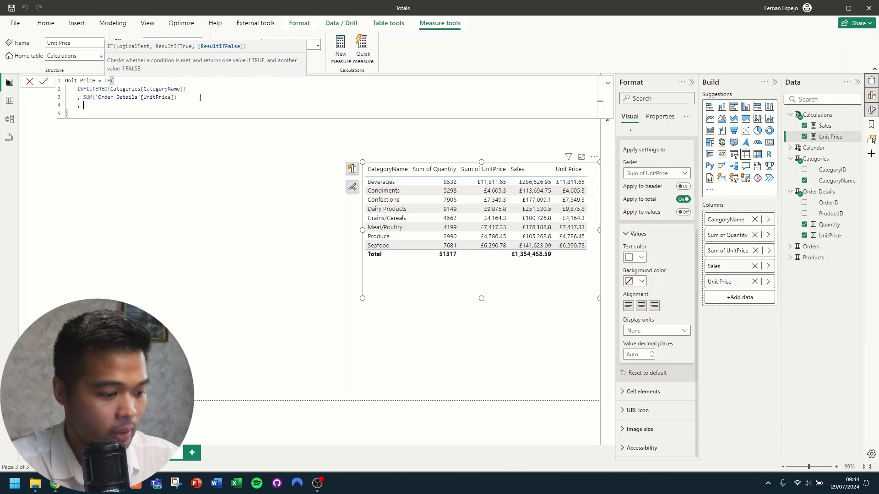
{"action": "type", "text": " \"\""}
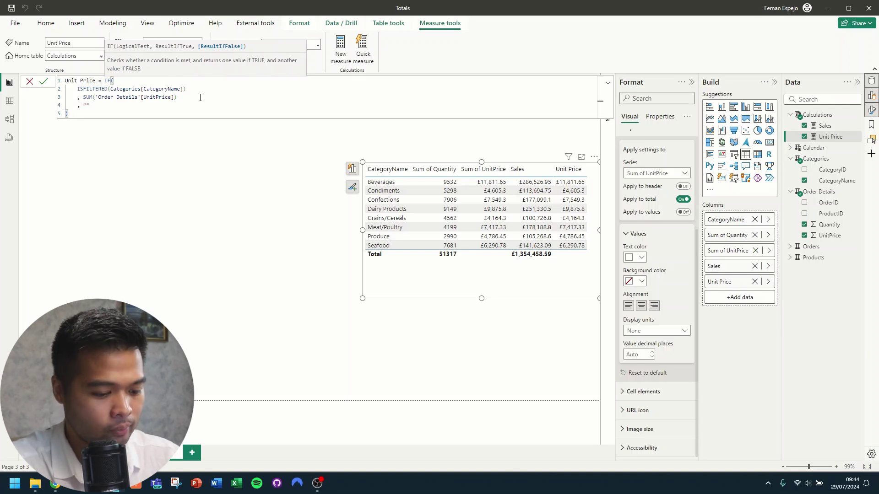
{"action": "type", "text": "Unit"}
{"action": "key", "text": "BackSpace"}
{"action": "key", "text": "BackSpace"}
{"action": "key", "text": "BackSpace"}
{"action": "key", "text": "BackSpace"}
{"action": "type", "text": "All"}
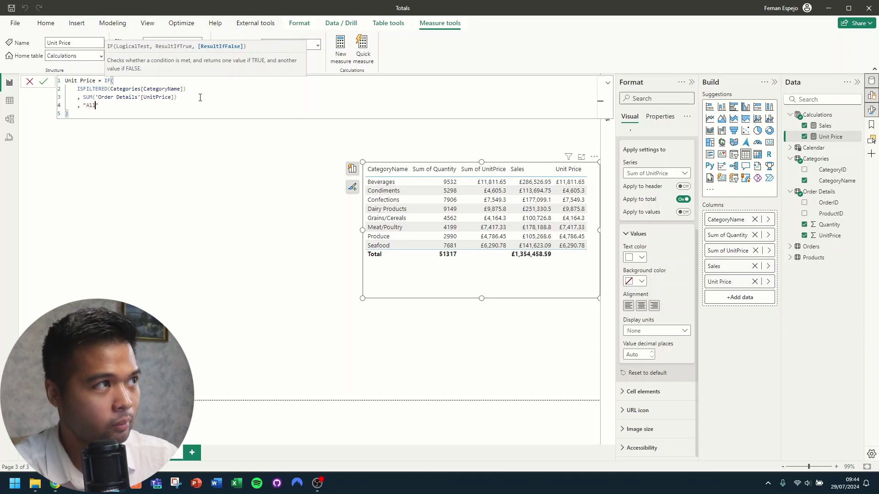
{"action": "key", "text": "Return"}
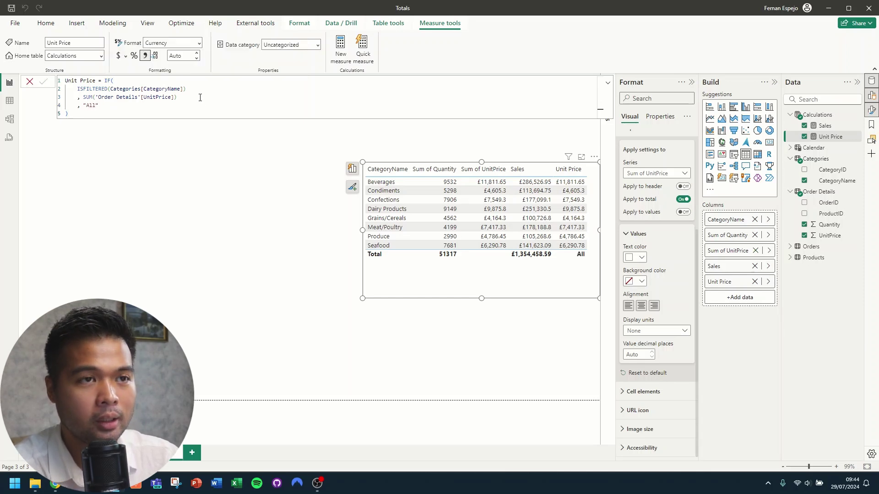